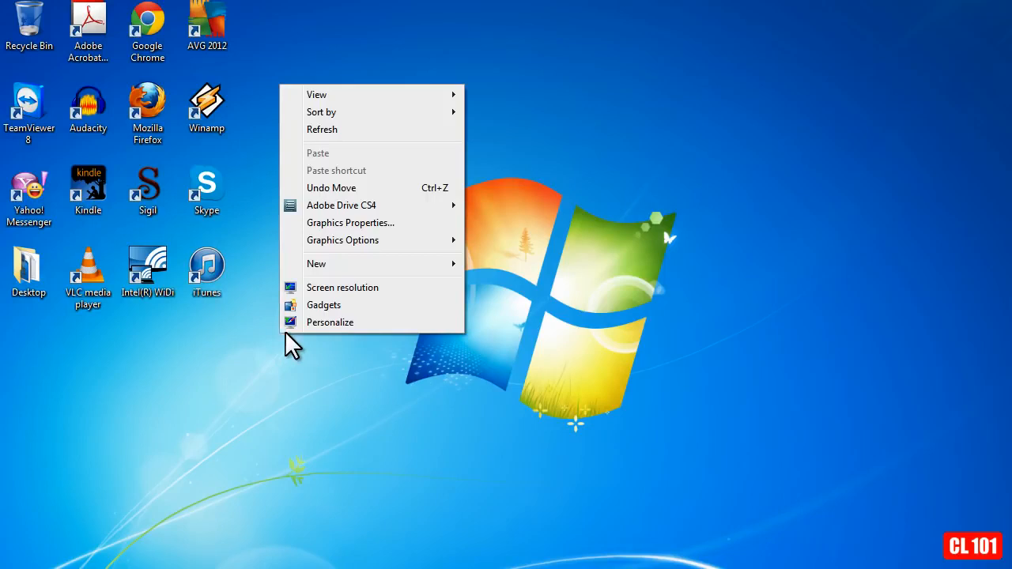
- Open the desktop's personalization settings and apply the Windows 7 Basic theme
left_click(355, 323)
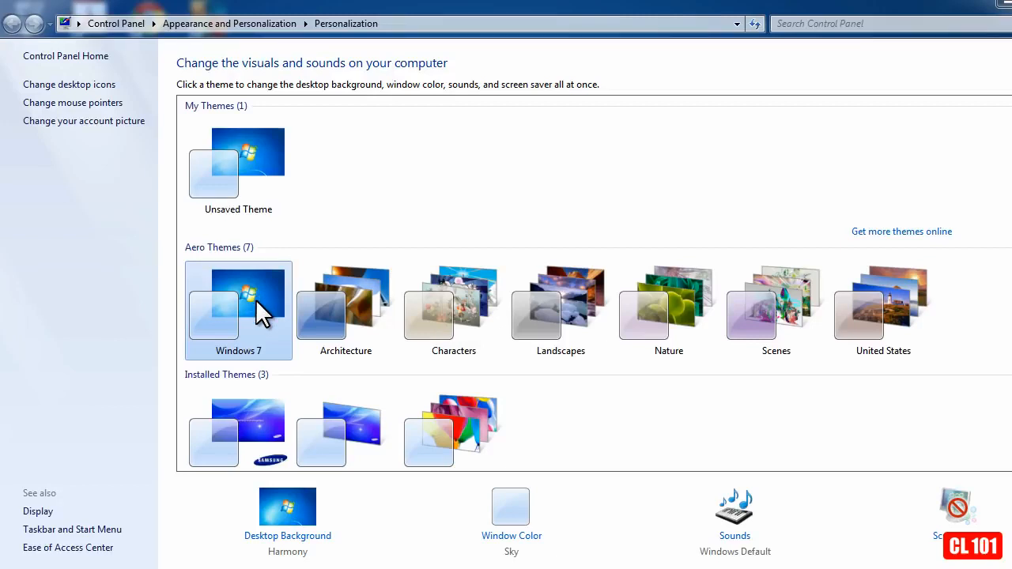
scroll(255, 298, "down", 4)
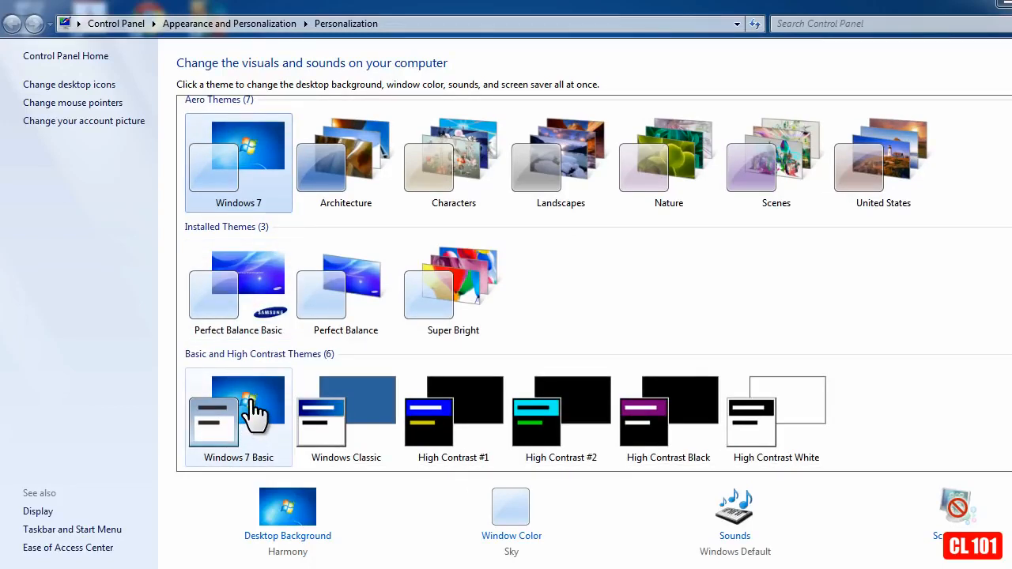
left_click(253, 400)
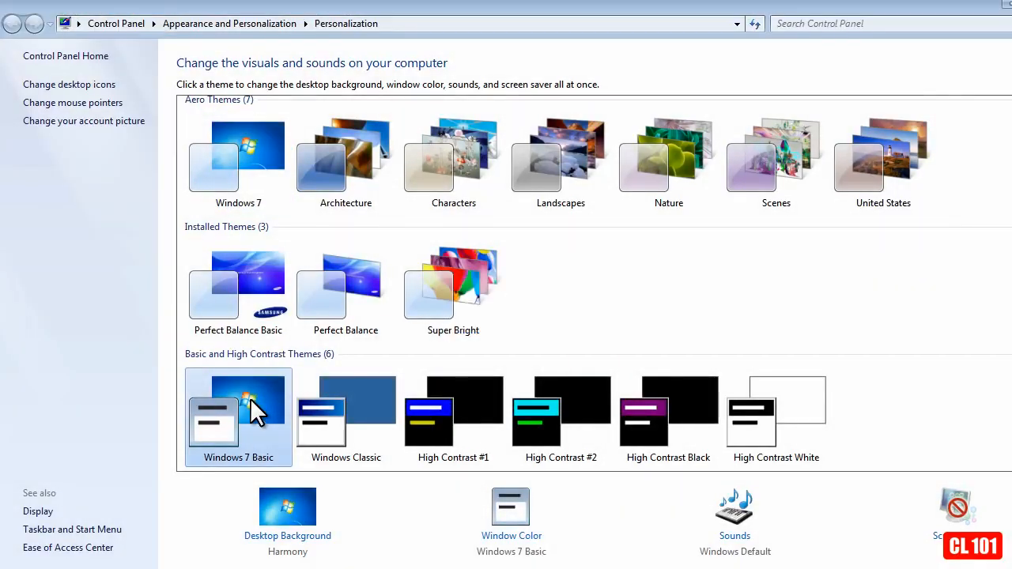
- Switch to the Windows 7 Aero theme and save its window color settings with transparency disabled
left_click(250, 144)
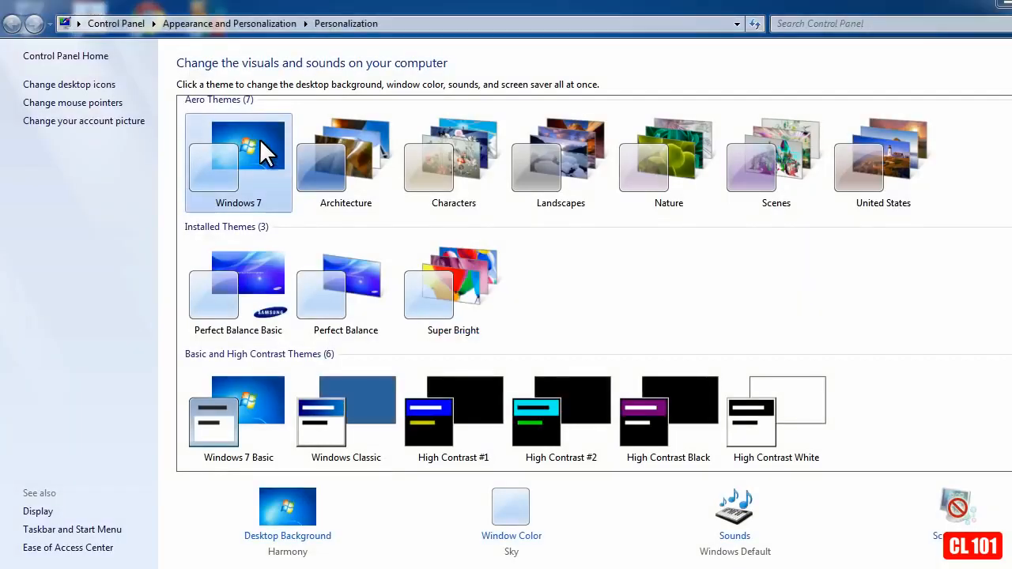
left_click(520, 537)
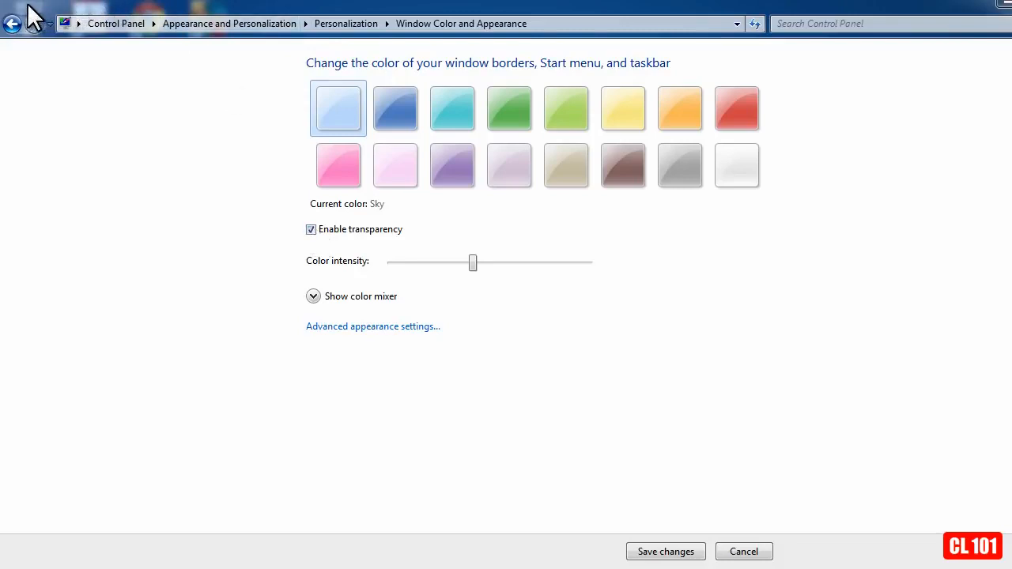
left_click(311, 229)
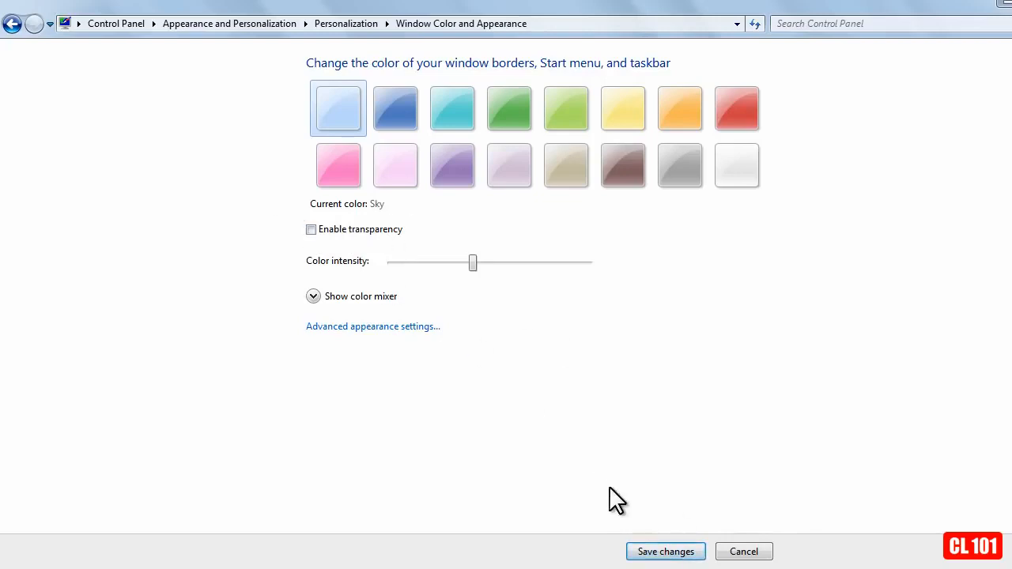
left_click(666, 552)
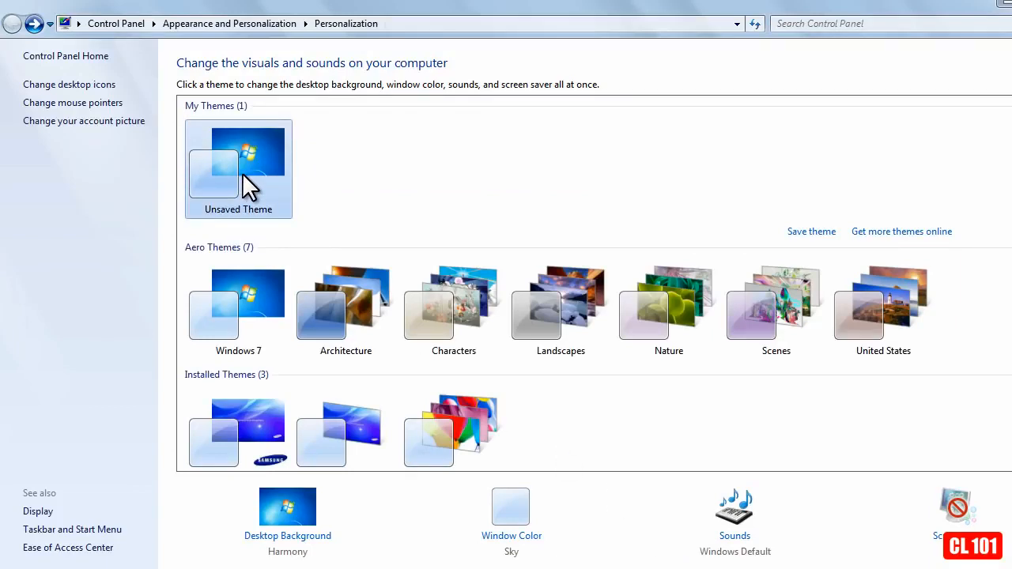
- Try the Windows 7 Basic and Windows Classic themes, leaving Windows 7 Basic applied
scroll(243, 174, "down", 1)
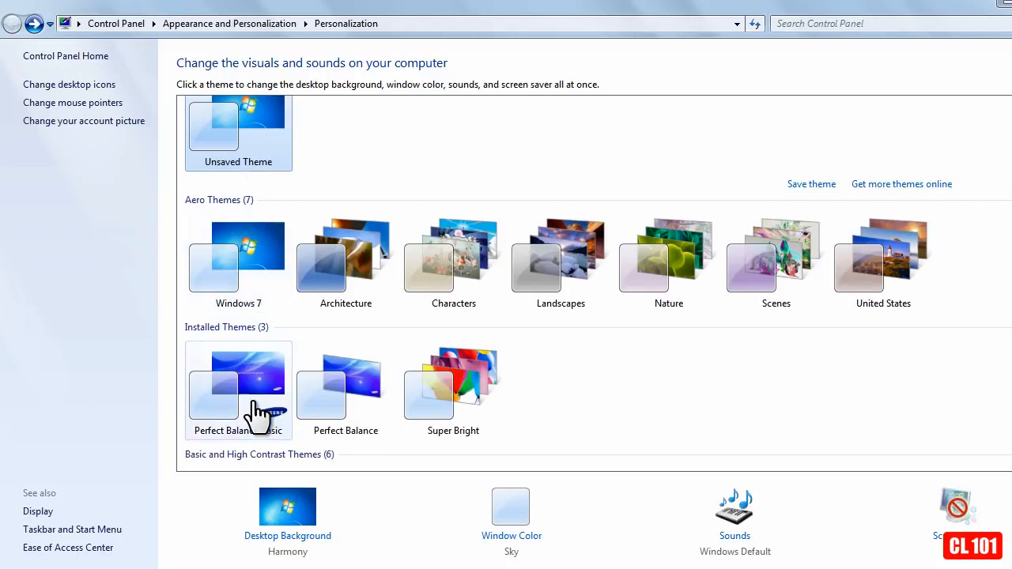
scroll(253, 423, "down", 2)
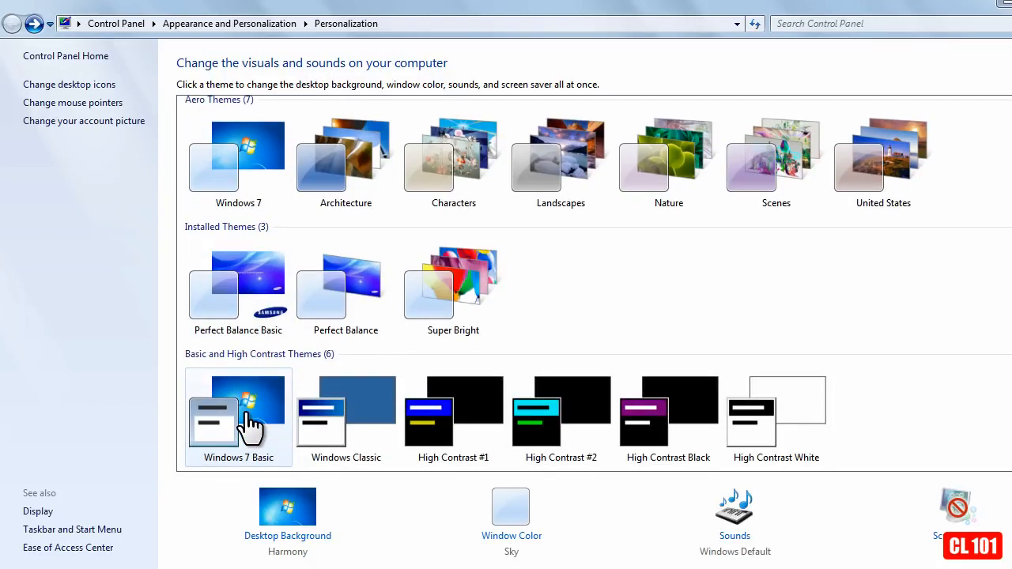
left_click(247, 413)
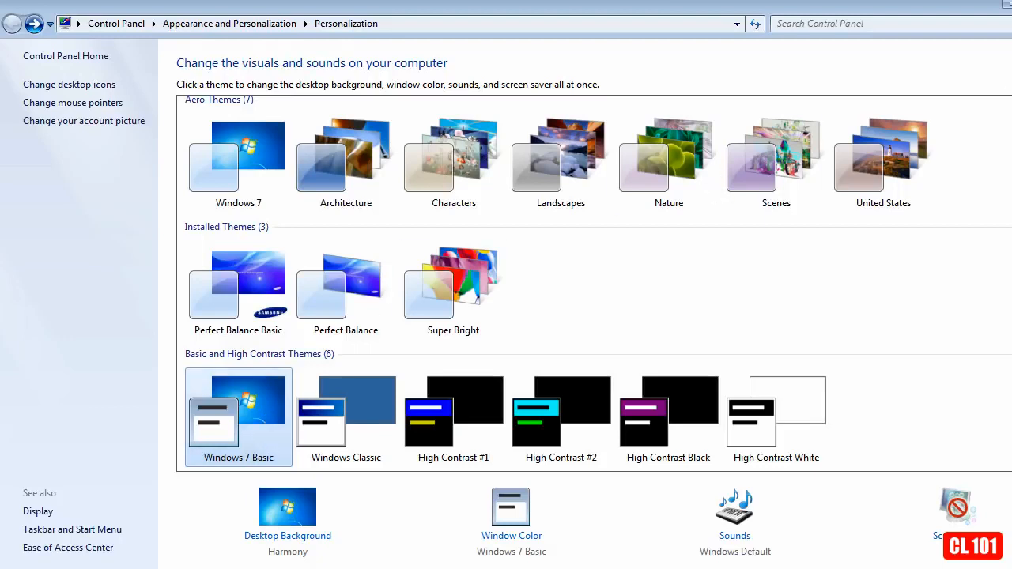
left_click(353, 411)
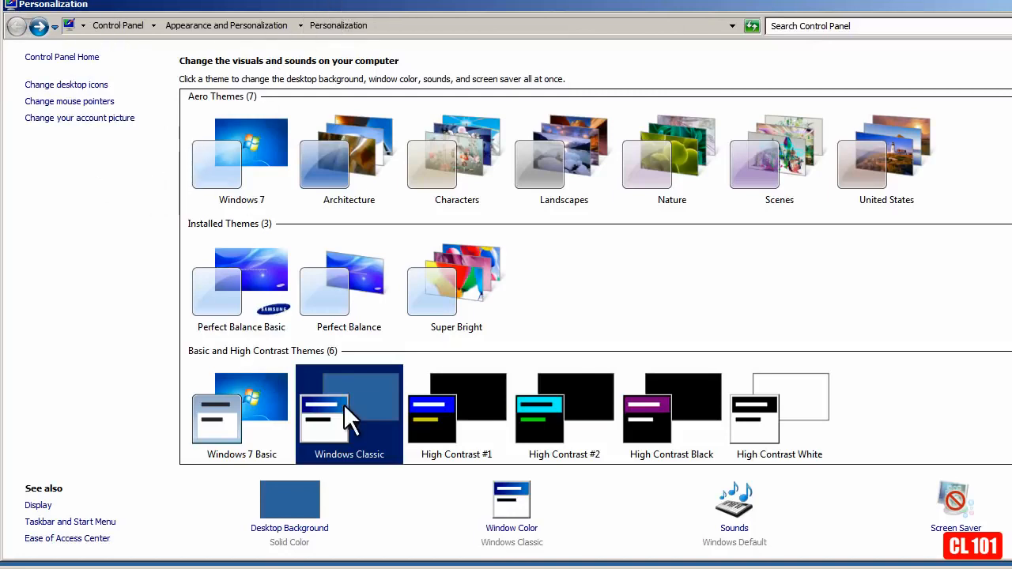
left_click(248, 410)
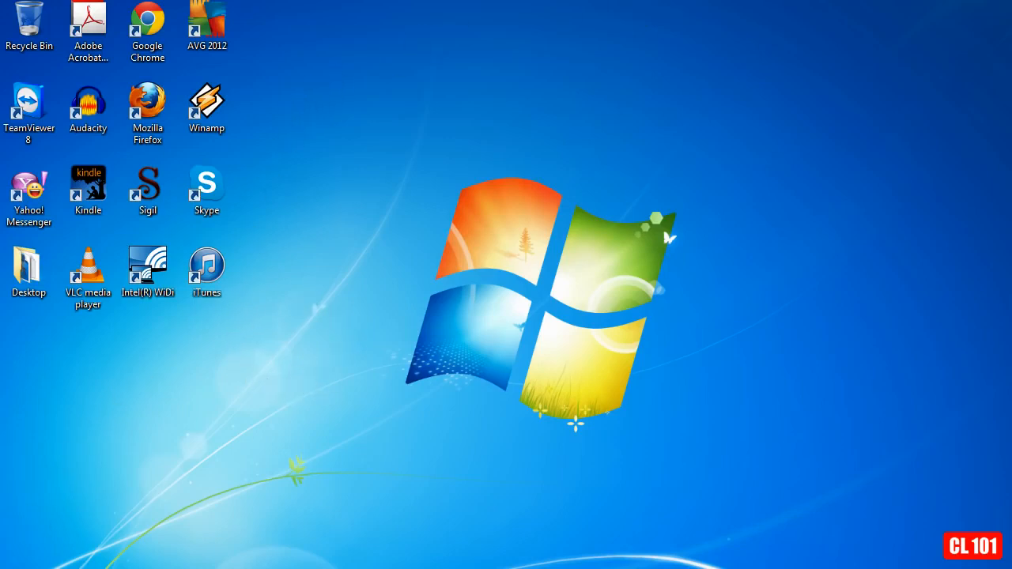
- Open the computer's advanced system settings and bring up the visual effects options for performance
left_click(20, 567)
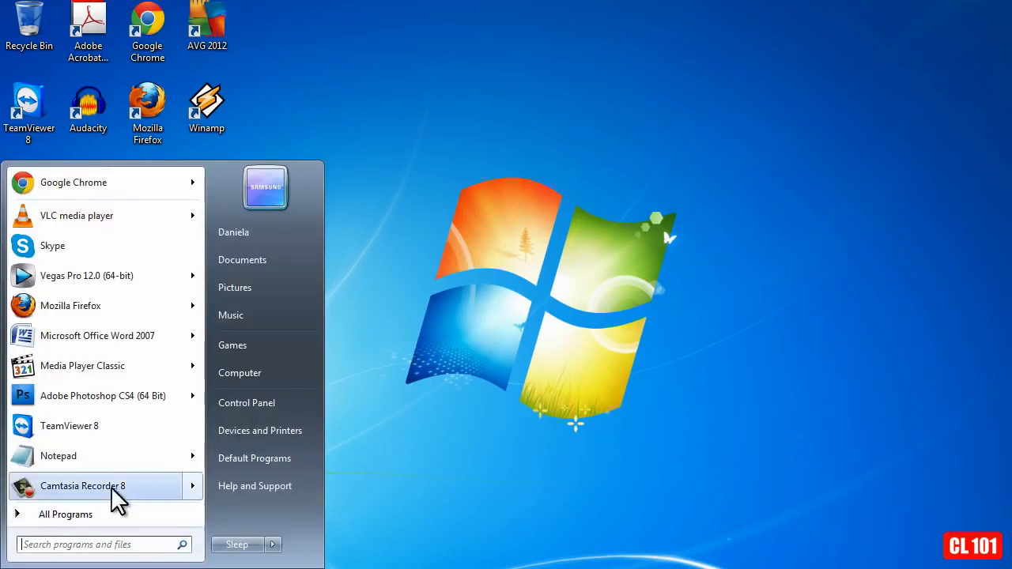
right_click(279, 371)
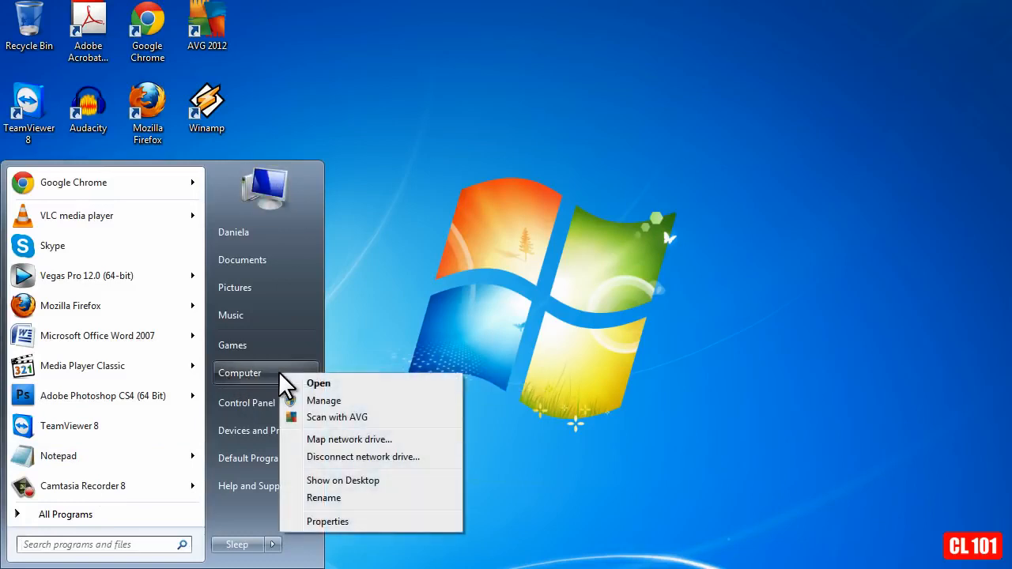
left_click(320, 521)
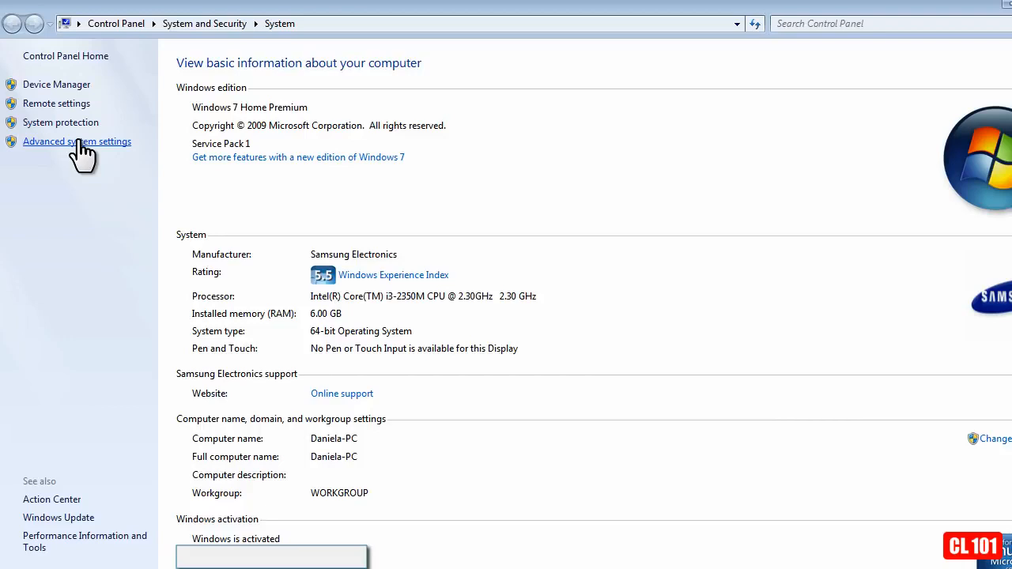
left_click(79, 142)
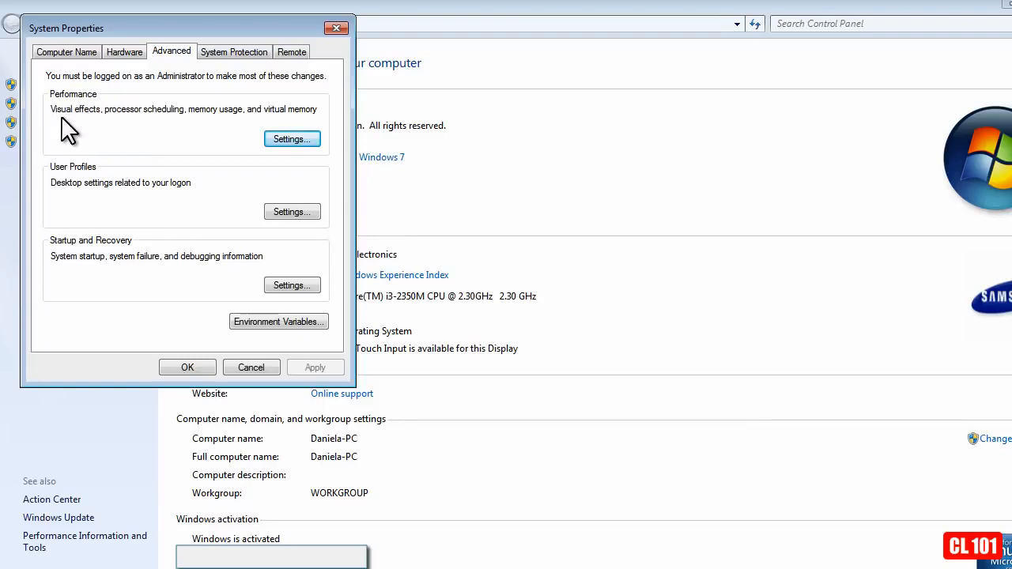
left_click(294, 140)
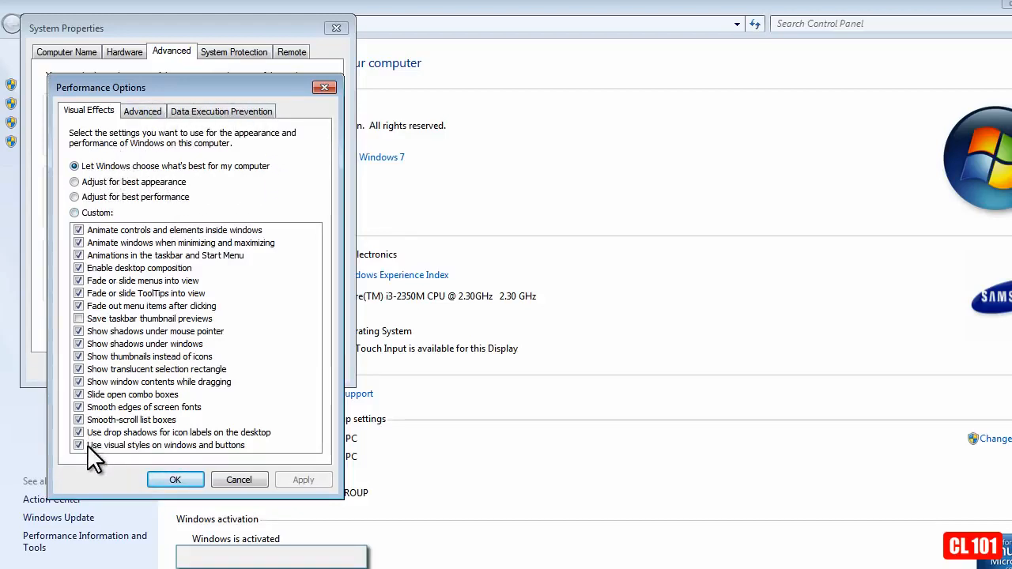
- Clear all visual effects with the best performance preset, and customize it to keep window minimize/maximize animations and taskbar and Start Menu animations
left_click(75, 197)
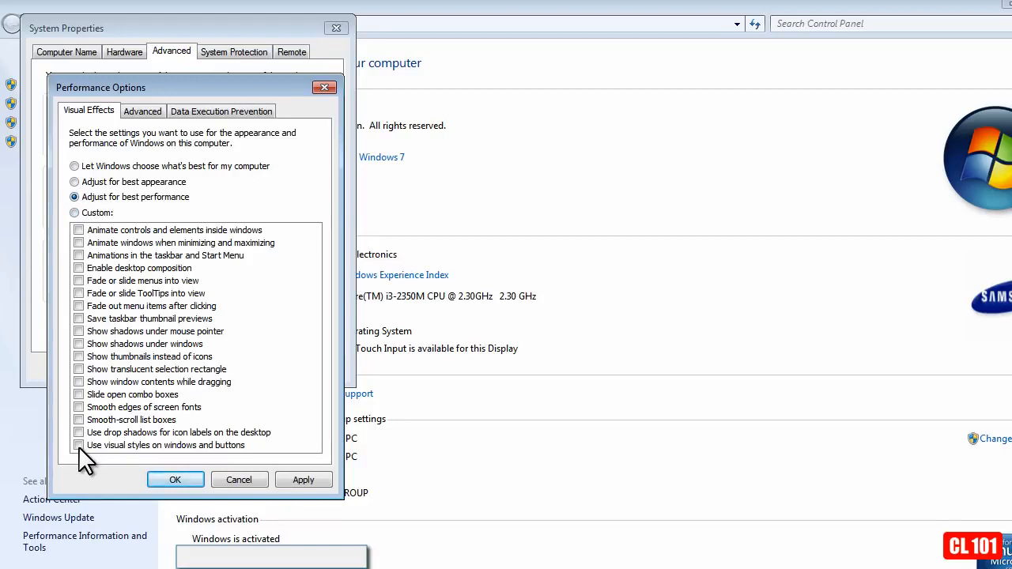
left_click(74, 212)
left_click(79, 243)
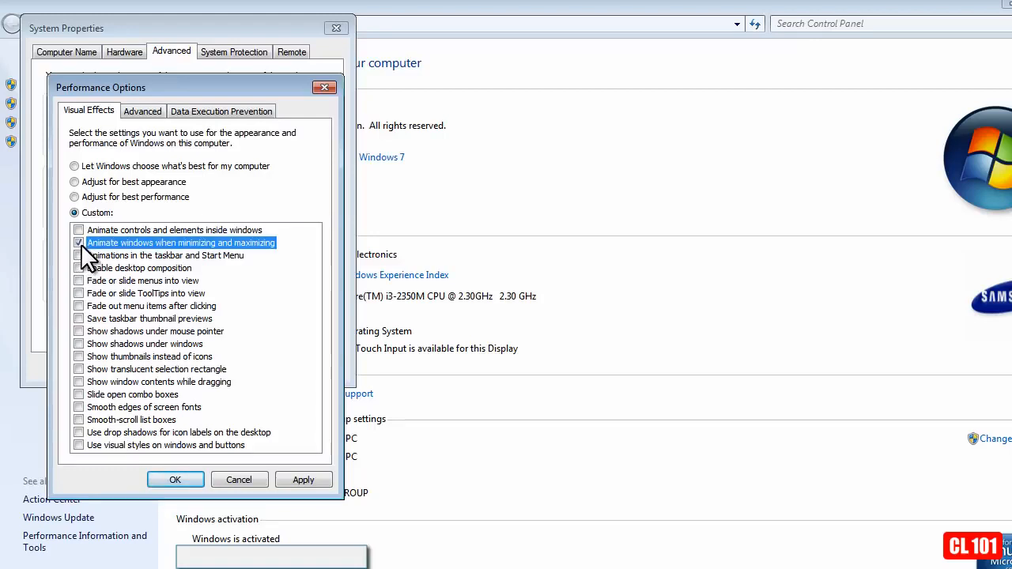
left_click(78, 255)
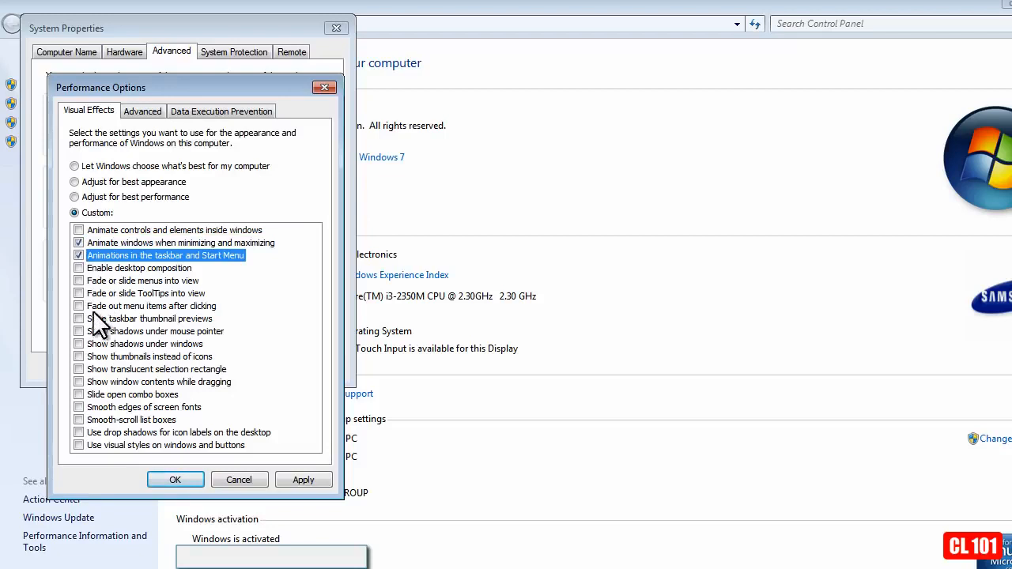
- Enable shadows under the mouse pointer and windows, visual styles on windows and buttons, and smooth-scroll list boxes, and apply the performance settings
left_click(79, 331)
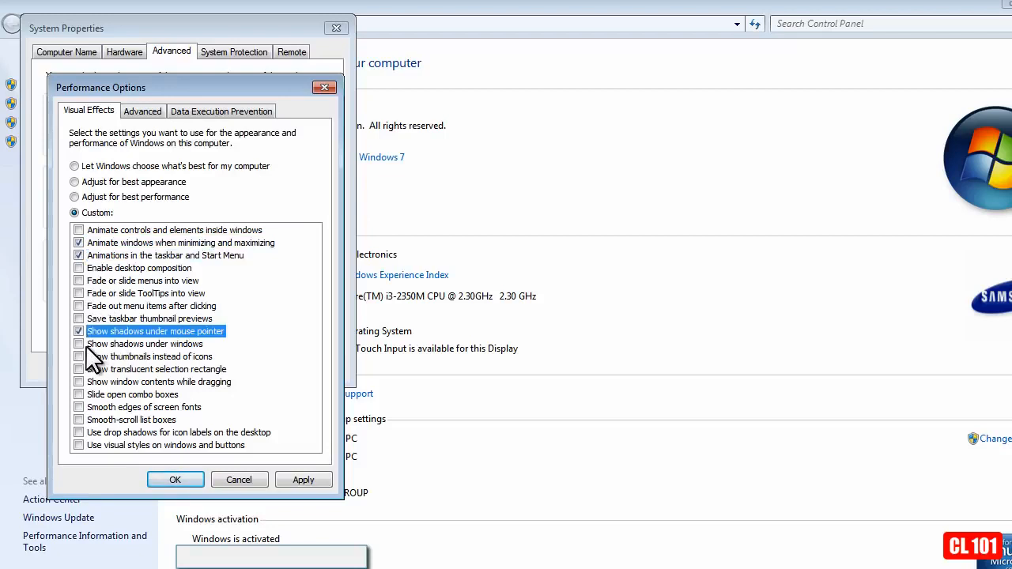
left_click(79, 344)
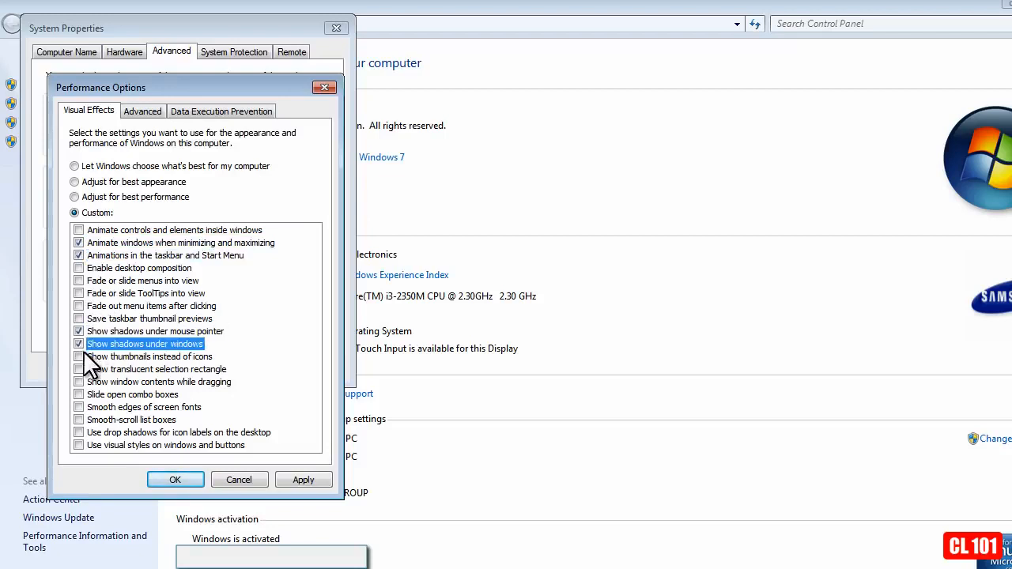
left_click(78, 446)
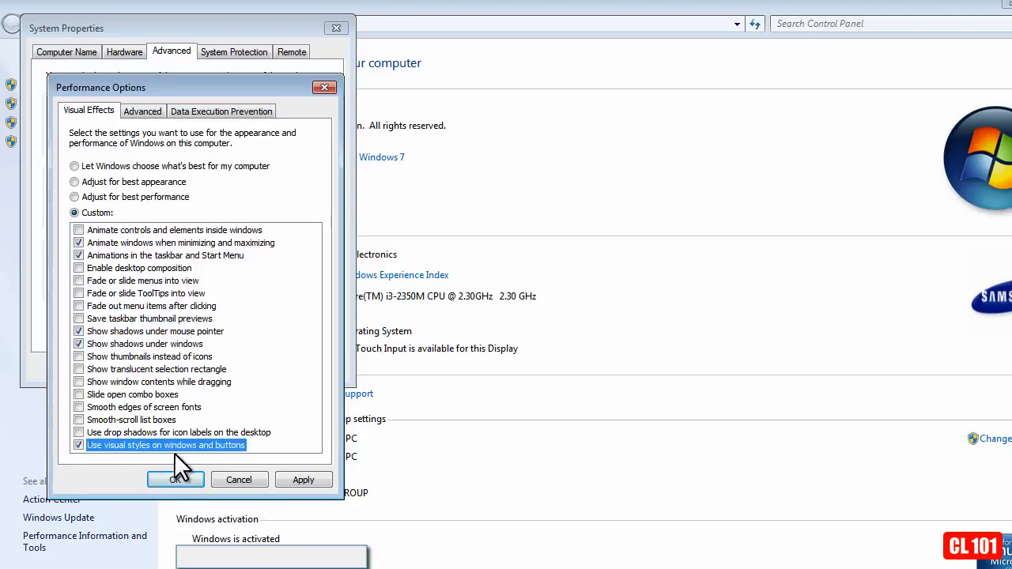
left_click(94, 420)
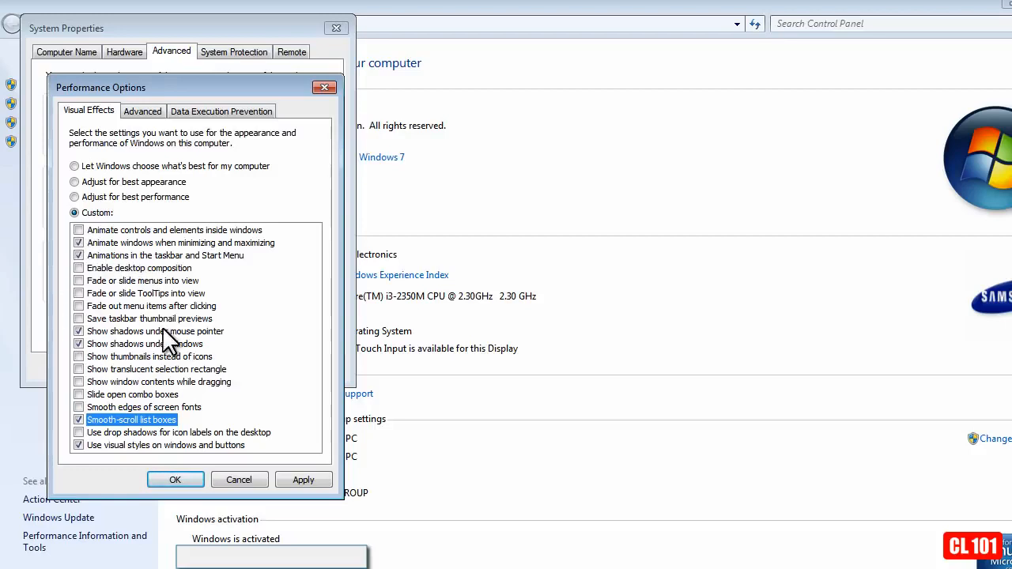
left_click(301, 478)
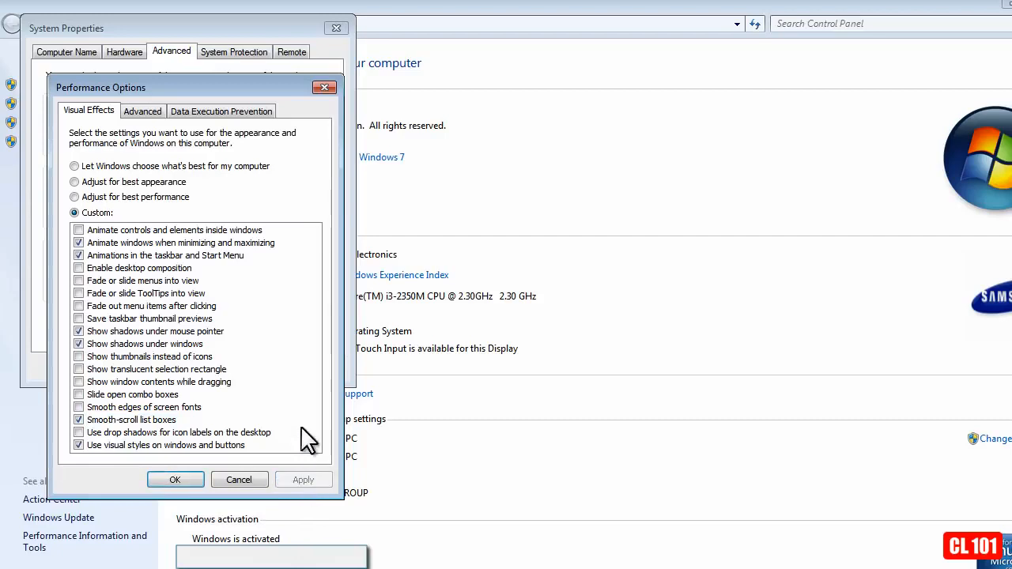
left_click(182, 479)
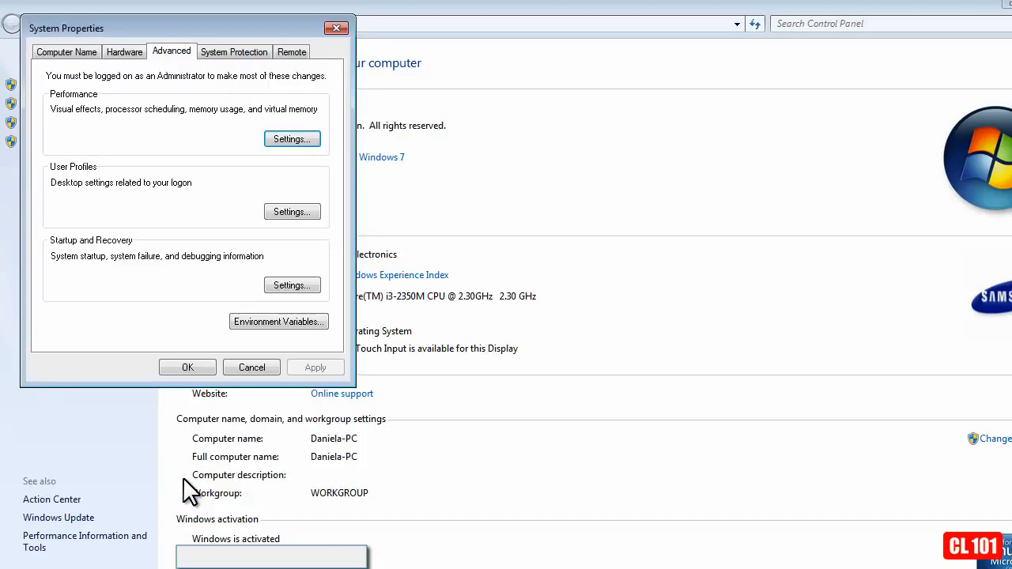
left_click(187, 366)
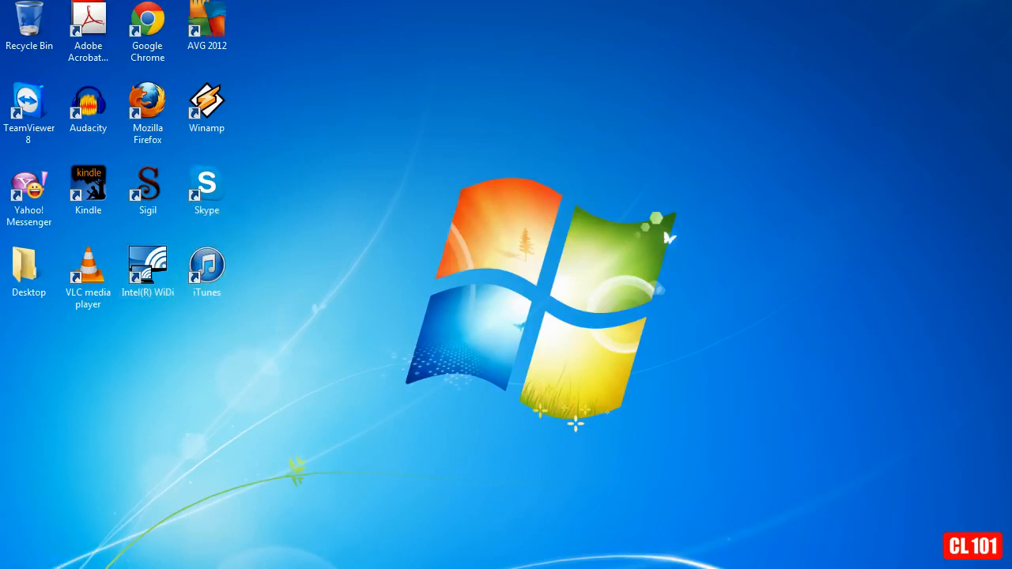
- Open Computer Management and display the Services list under Services and Applications
left_click(15, 566)
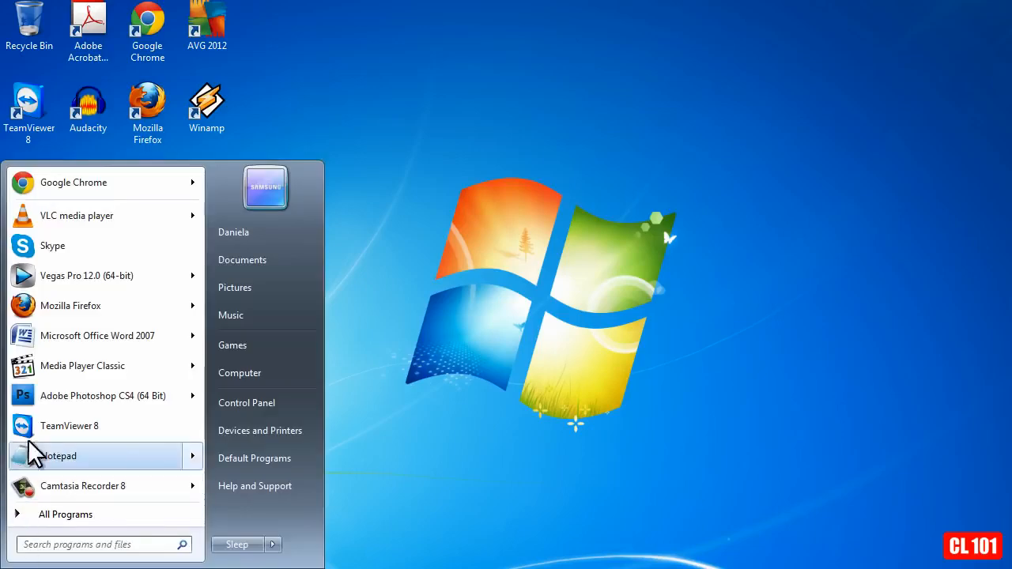
right_click(263, 369)
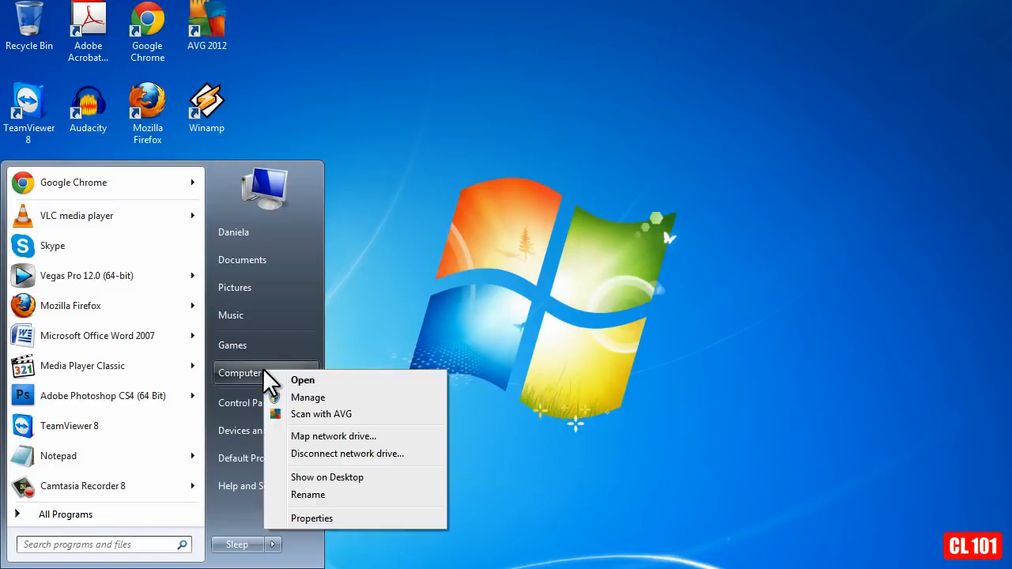
left_click(323, 398)
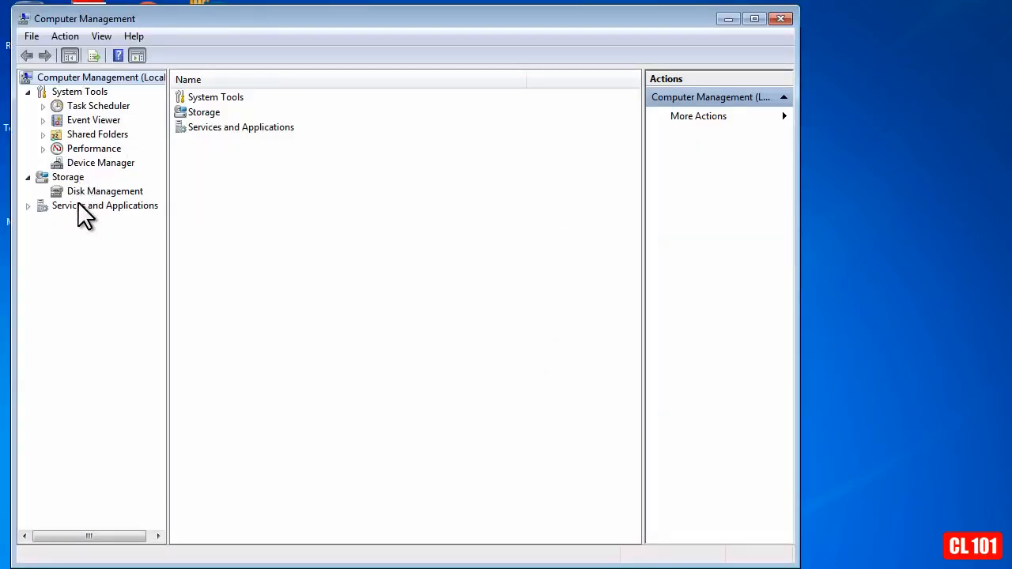
double_click(131, 205)
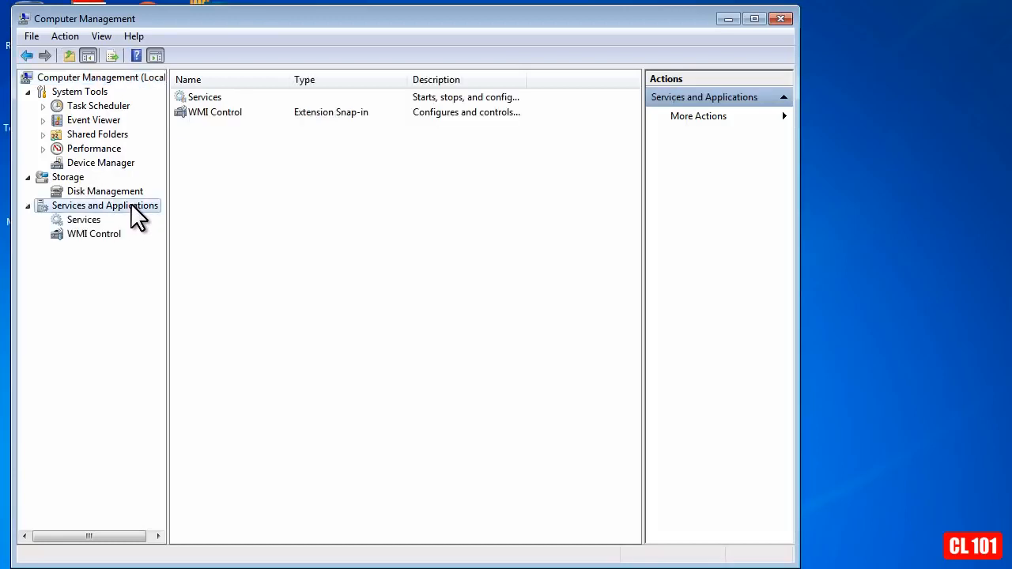
left_click(80, 220)
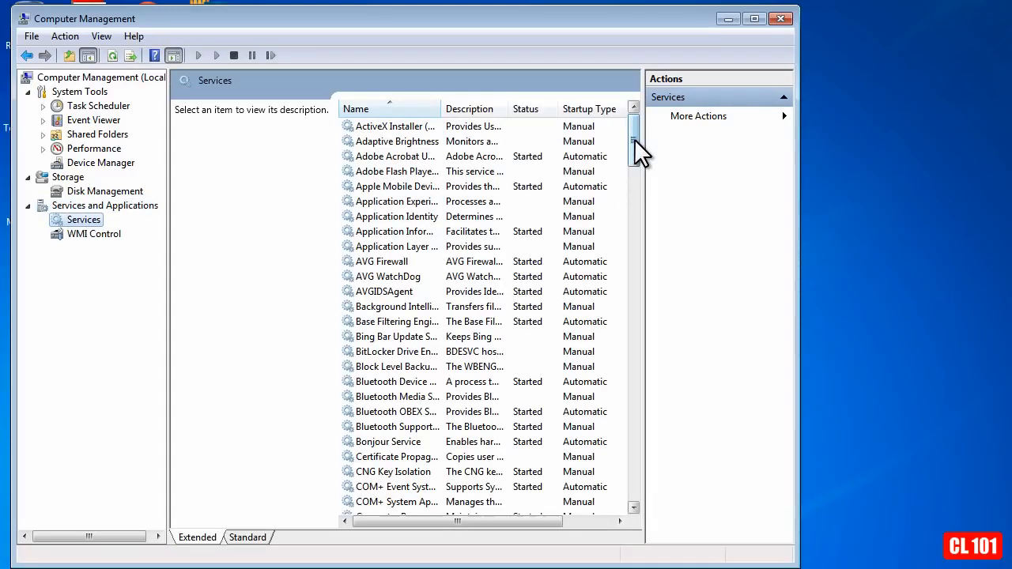
- Set the Windows Search service's startup type to Disabled, apply the change, and close Computer Management
left_click_drag(634, 137, 657, 455)
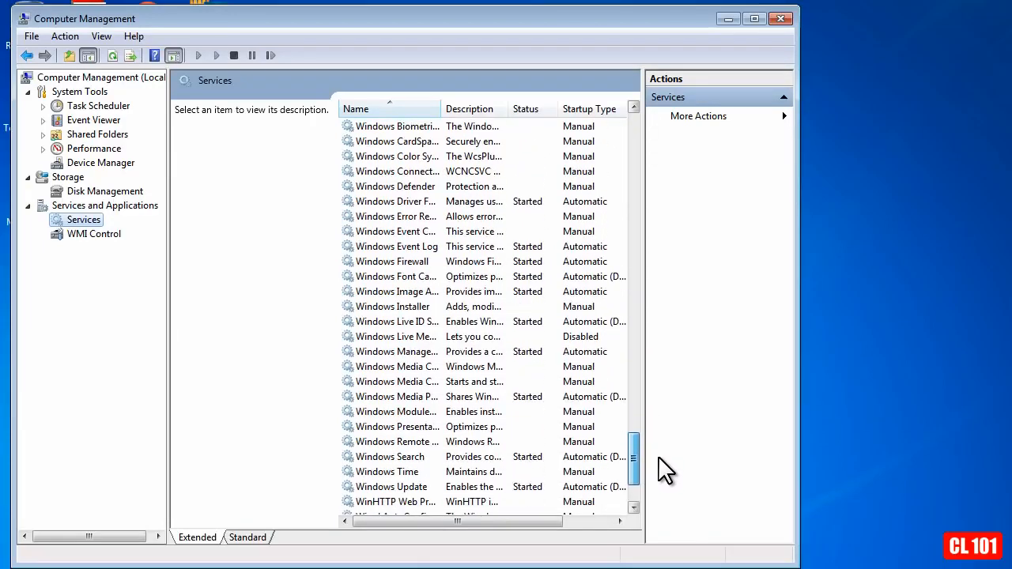
left_click(419, 459)
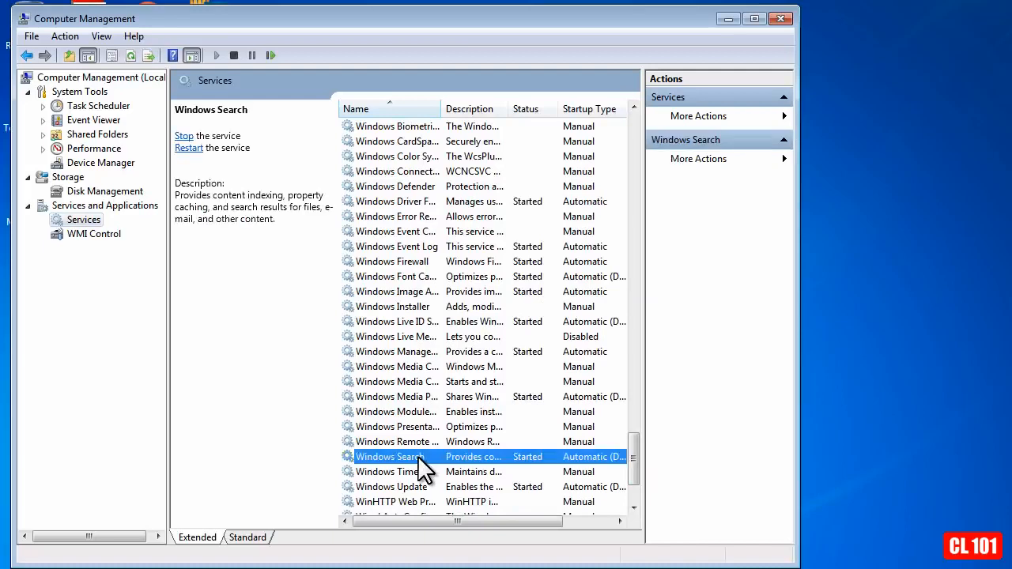
double_click(418, 456)
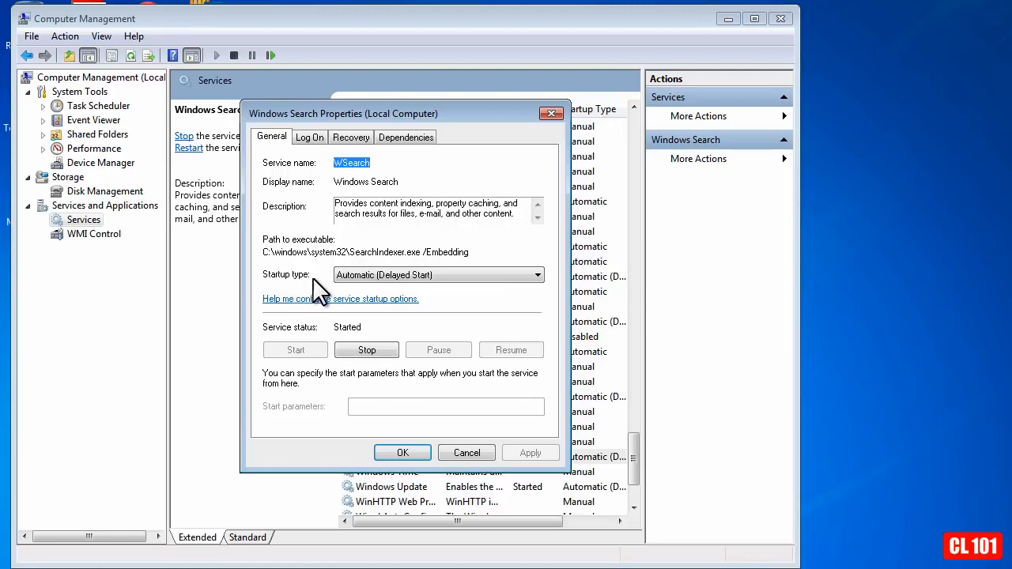
left_click(541, 276)
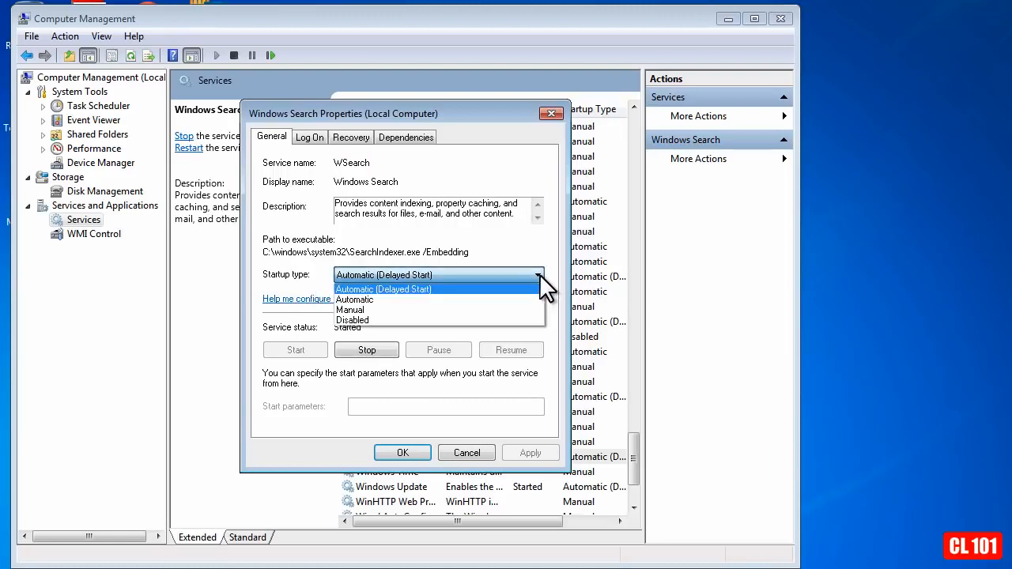
left_click(441, 320)
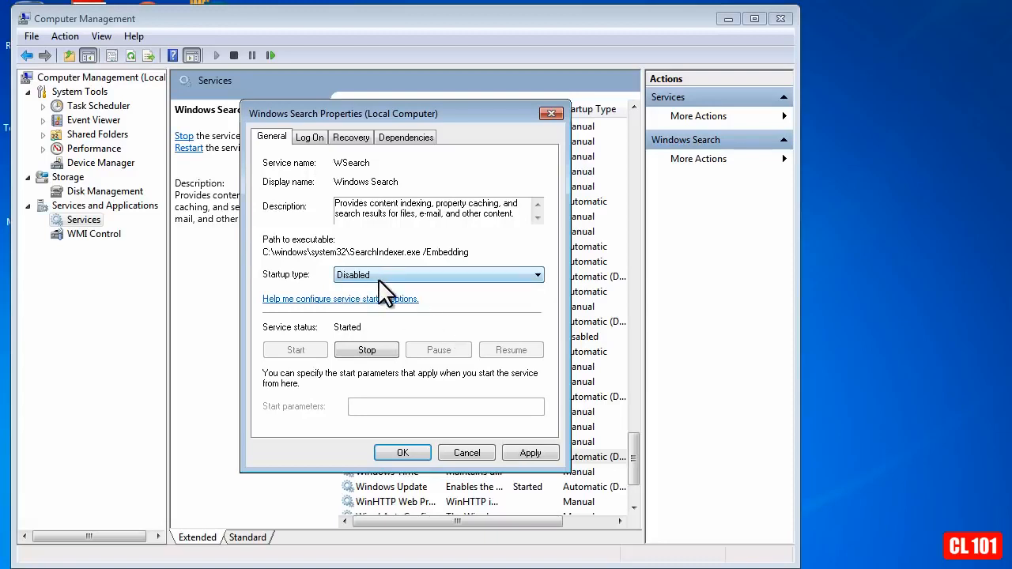
left_click(531, 452)
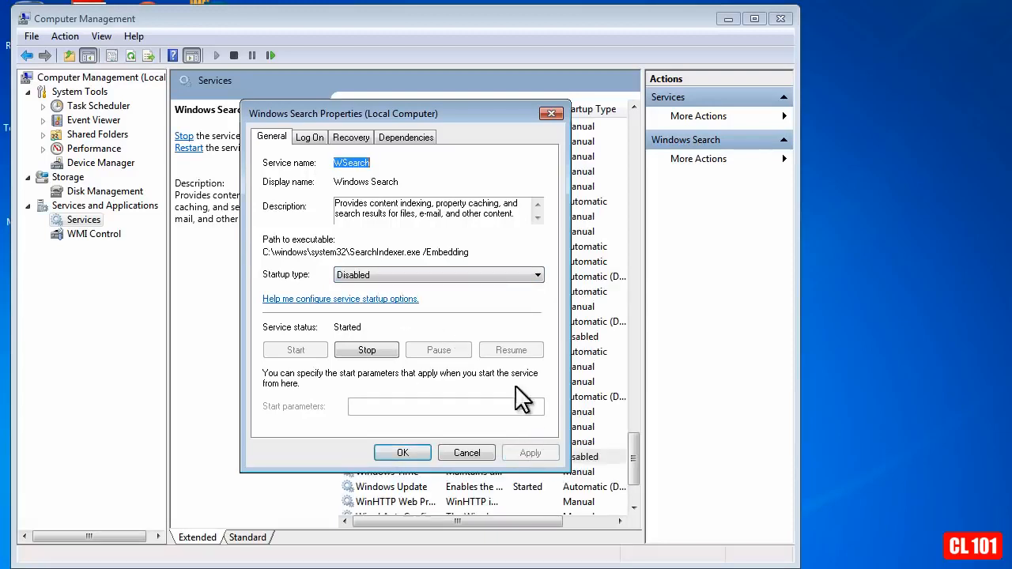
left_click(405, 453)
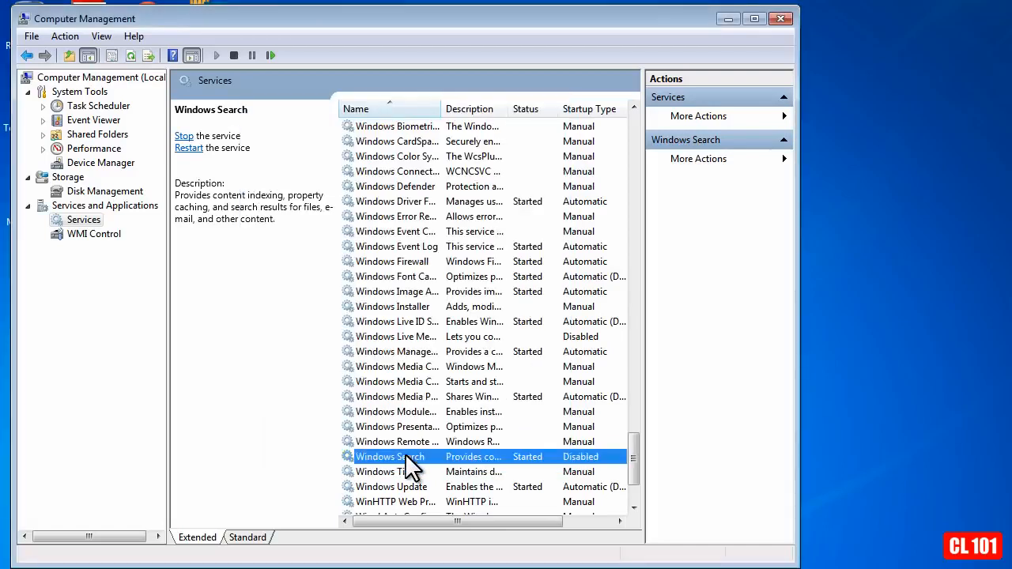
left_click(783, 17)
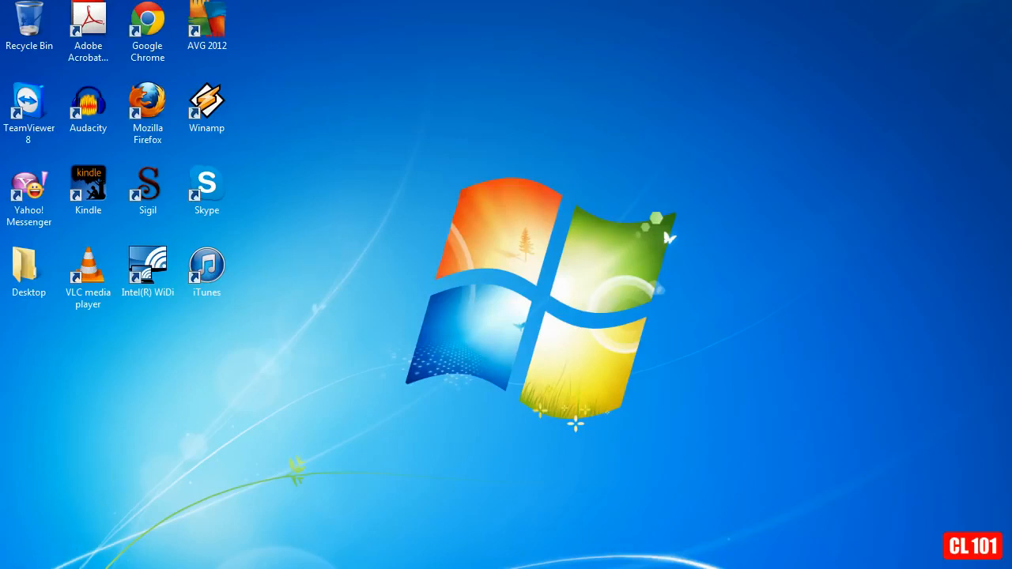
- Open the Control Panel's Programs category and bring up the dialog for turning Windows features on or off
left_click(24, 562)
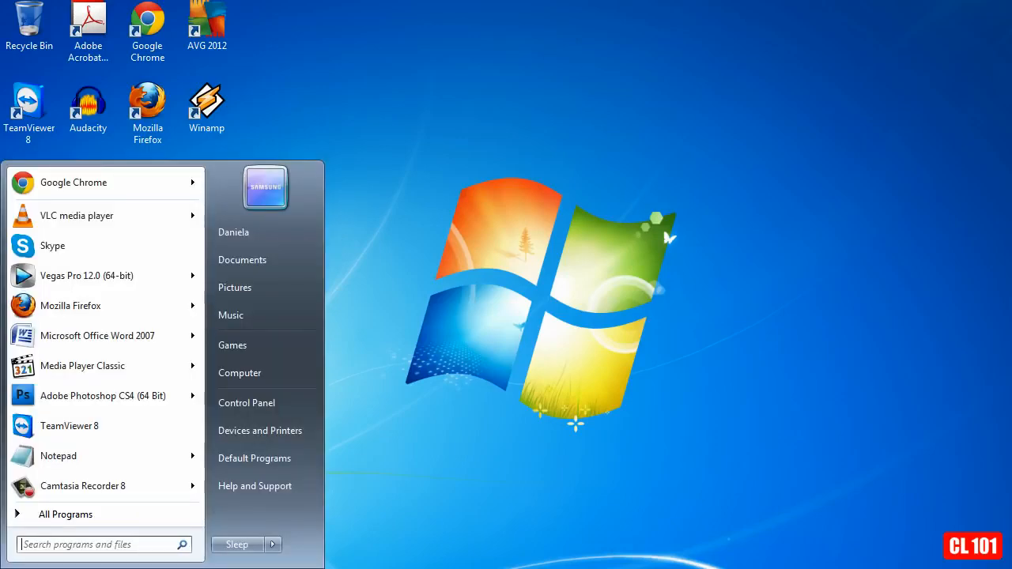
left_click(274, 401)
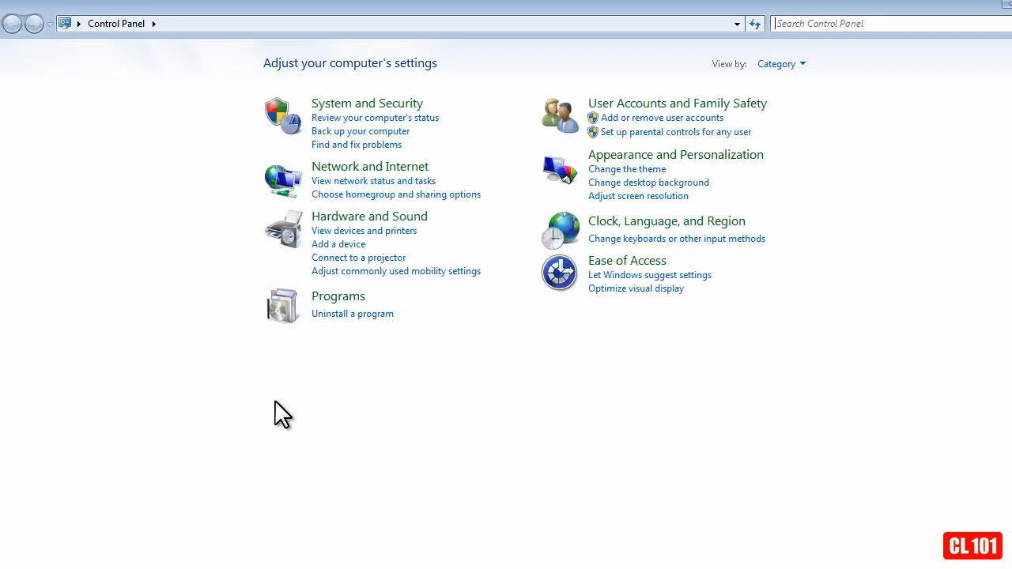
left_click(344, 297)
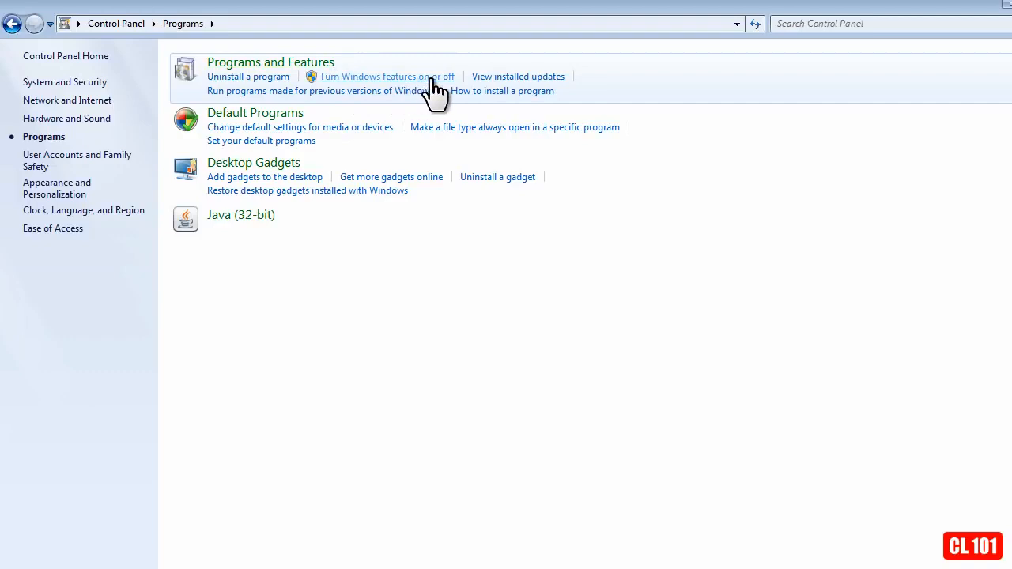
left_click(392, 77)
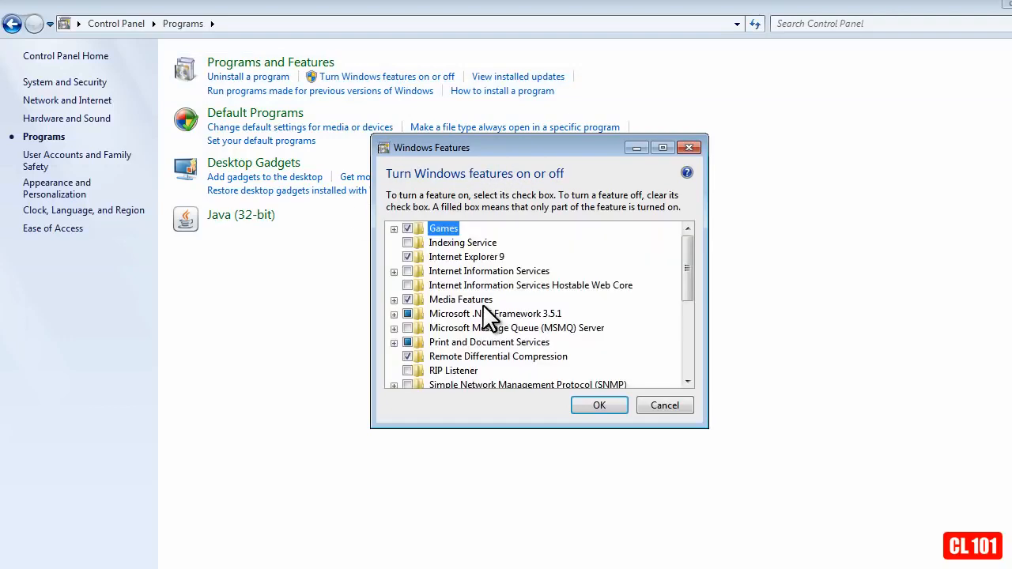
- Turn off the Games and Internet Explorer 9 features, accept the effect on other programs, and apply the feature changes
left_click(394, 229)
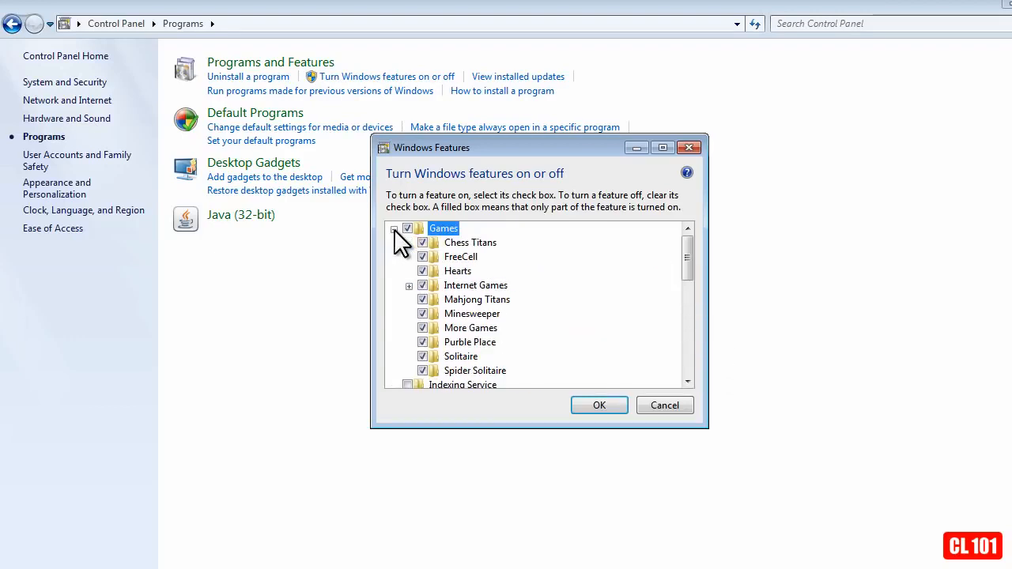
left_click(394, 229)
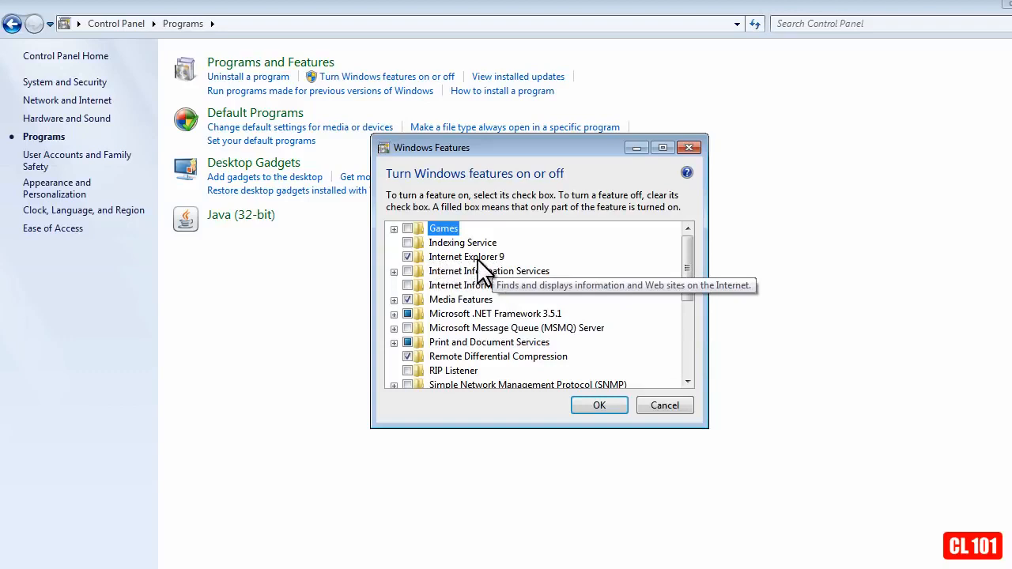
left_click(407, 257)
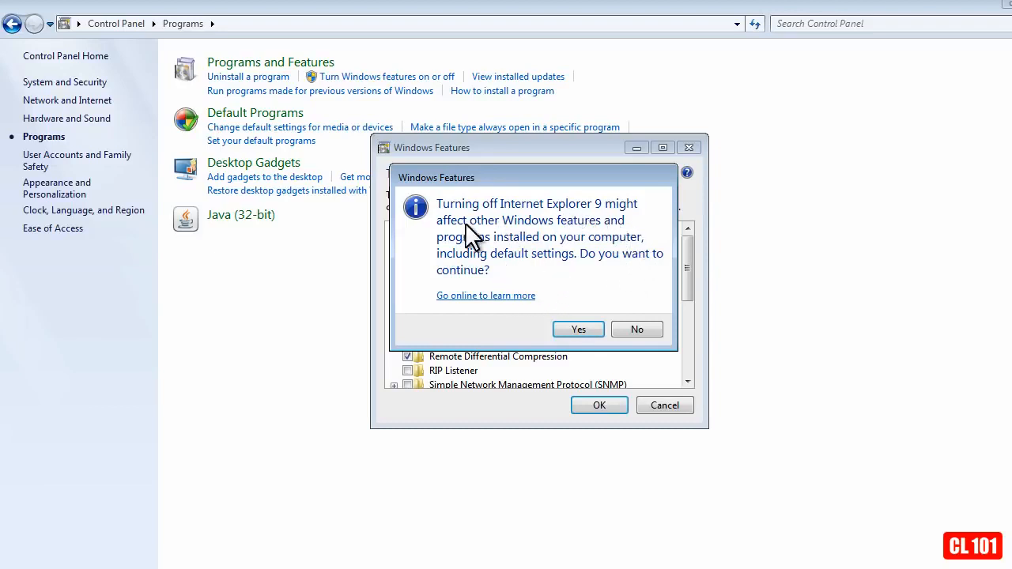
left_click(579, 333)
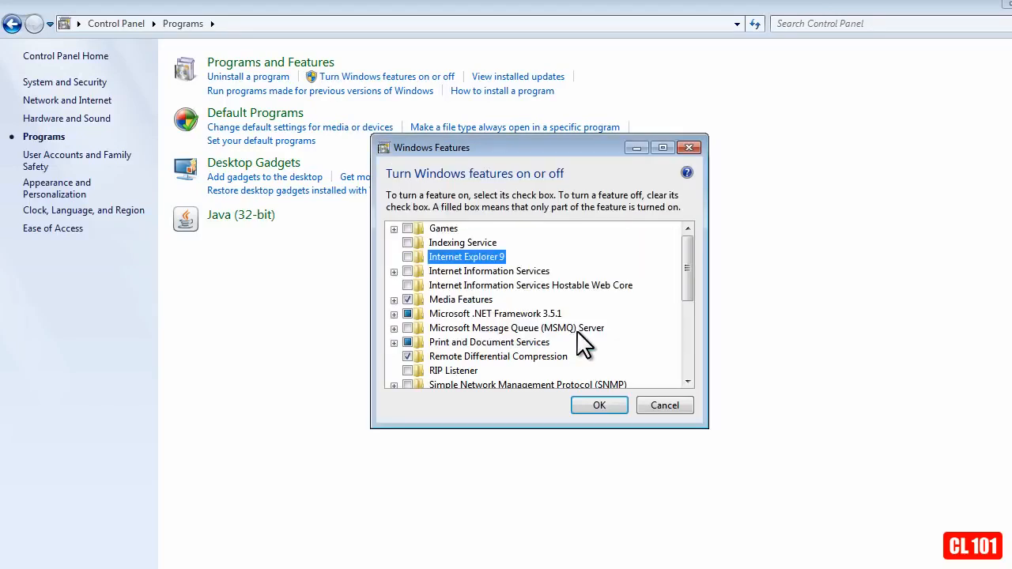
left_click(598, 406)
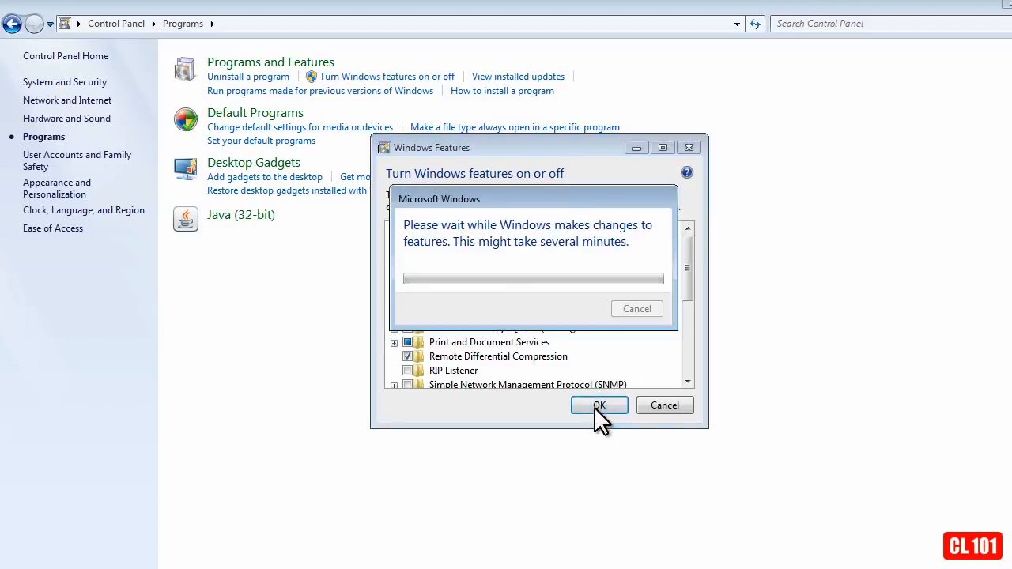